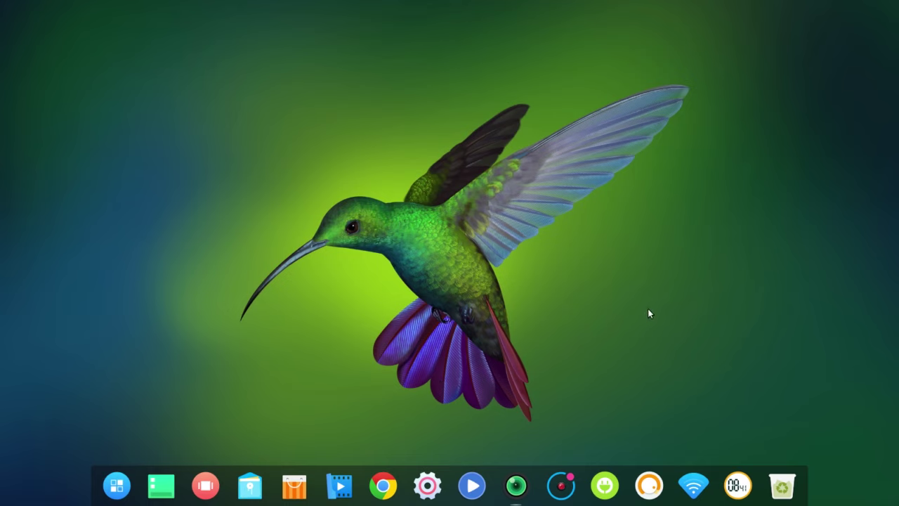
Look over the Control Center's settings category overview and its home page, and close the Control Center.
left_click(427, 486)
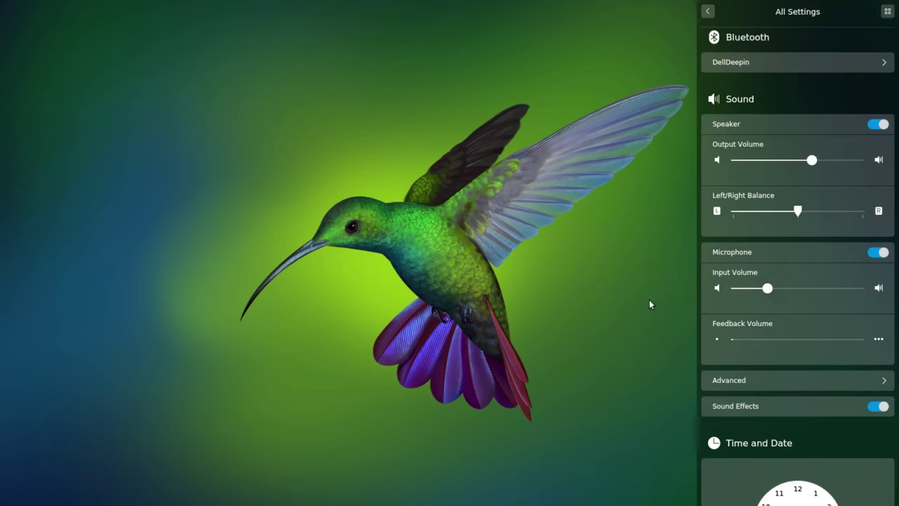
left_click(887, 12)
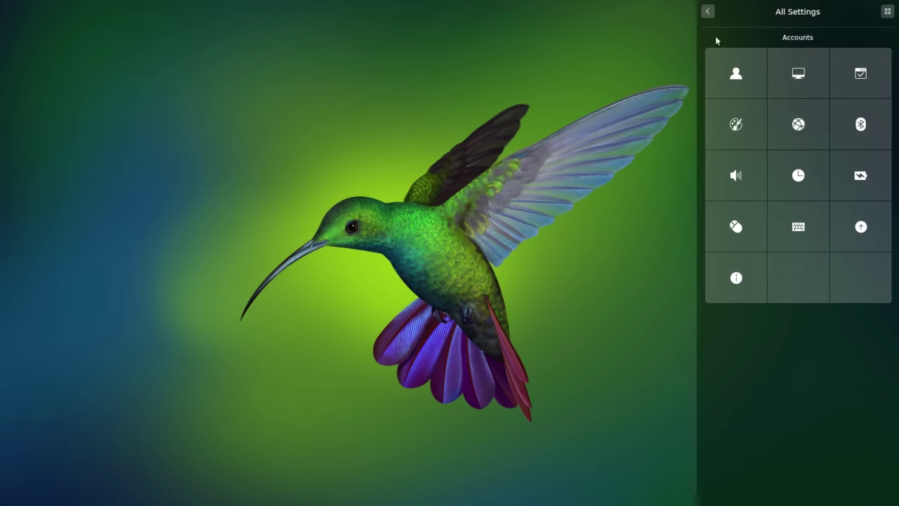
left_click(706, 13)
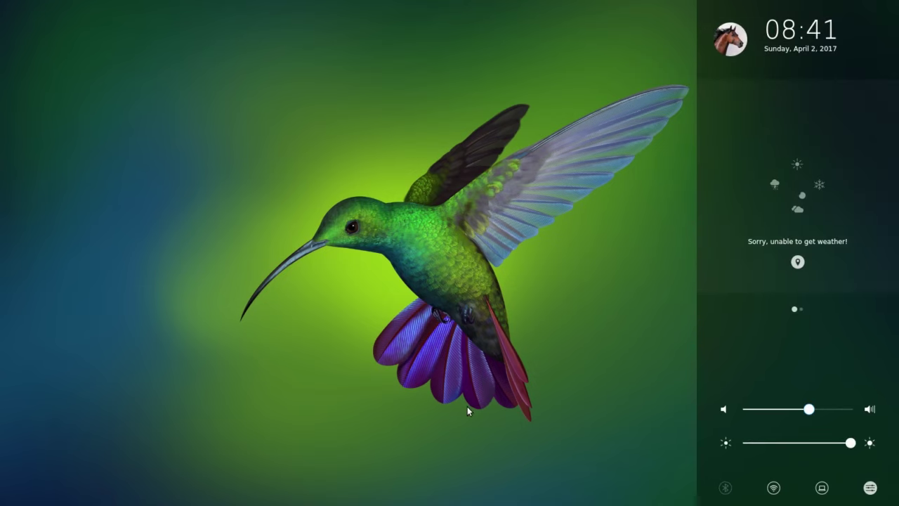
left_click(632, 263)
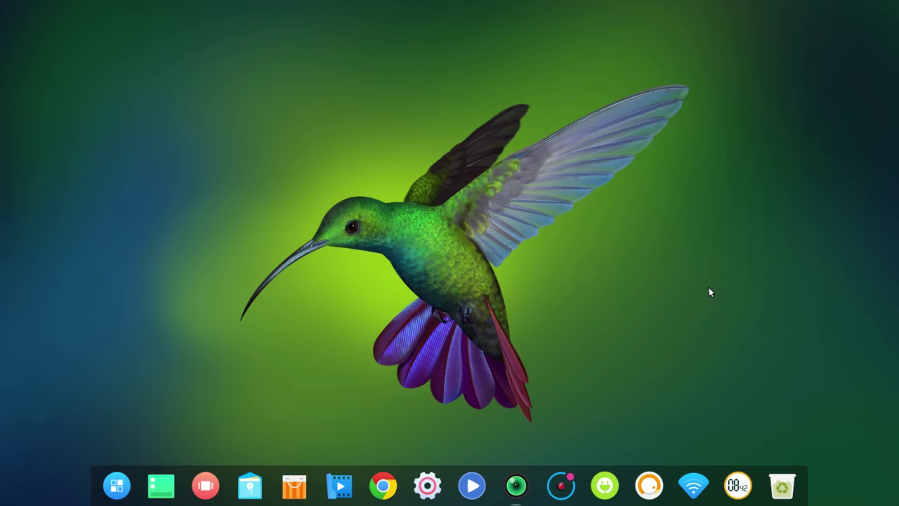
Open the Control Center and switch its home page from the weather view to the system notifications.
left_click(427, 484)
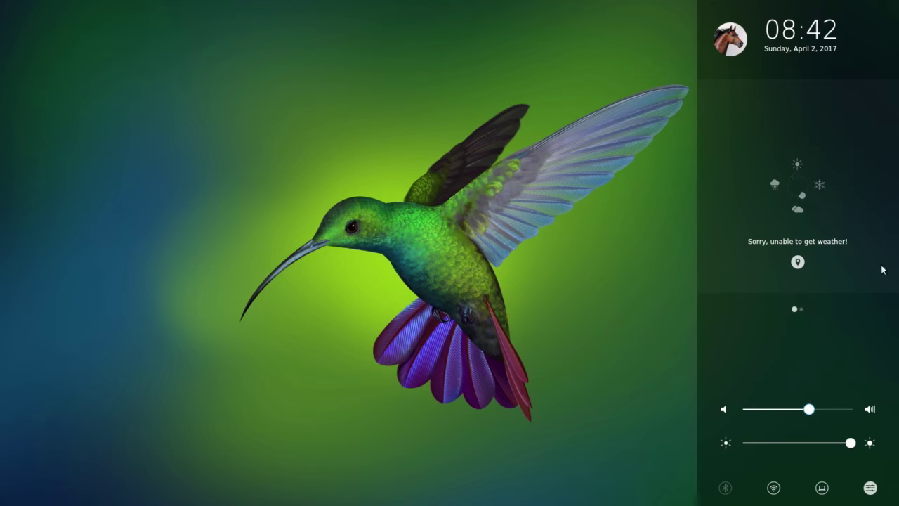
mouse_move(832, 306)
left_click(815, 310)
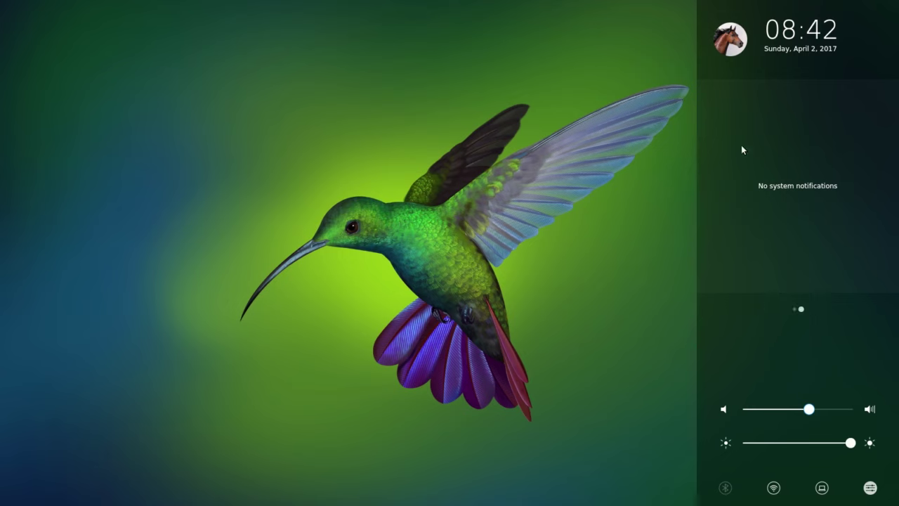
Examine the All Settings list, including display, personalization, sound, power, mouse and keyboard sections, and close the Control Center.
left_click(870, 488)
scroll(815, 114, "down", 15)
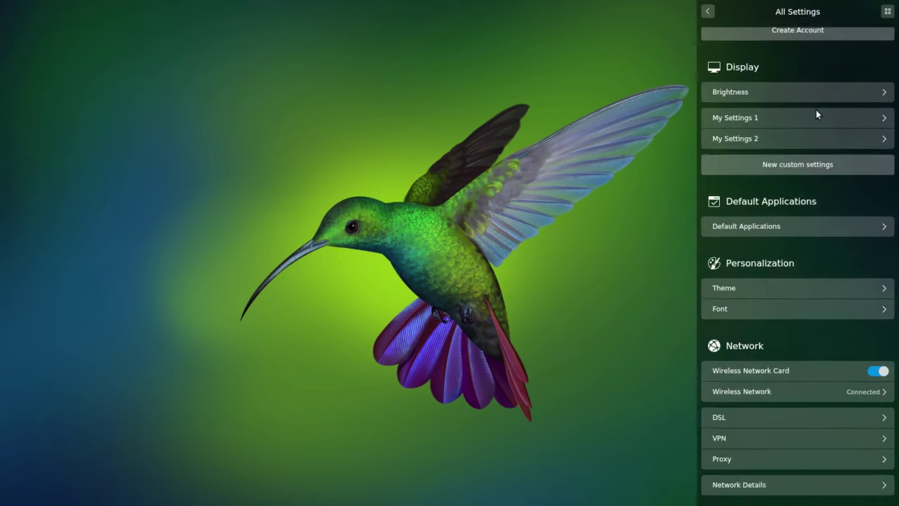
scroll(816, 115, "down", 15)
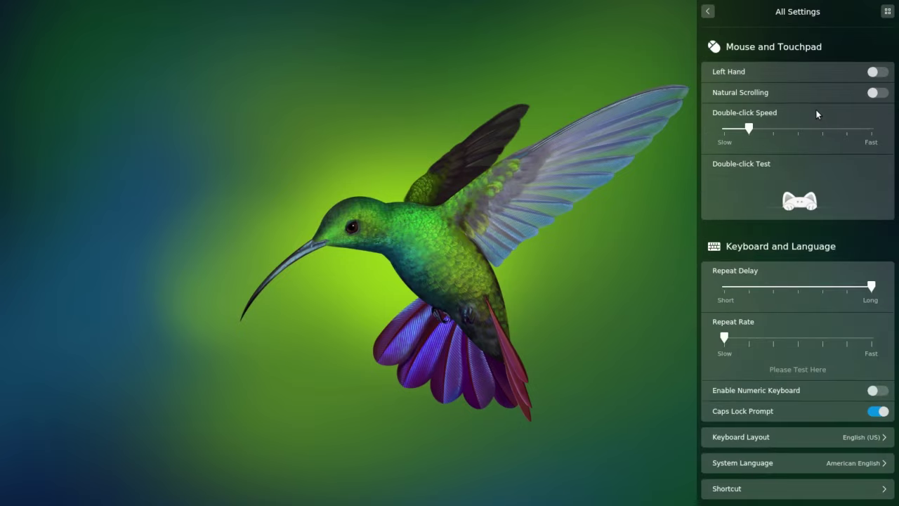
scroll(817, 113, "up", 15)
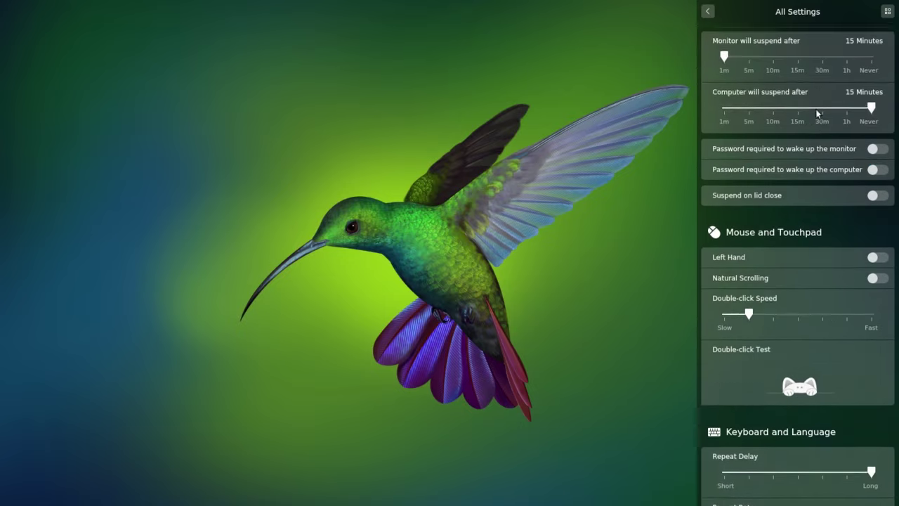
scroll(816, 111, "up", 15)
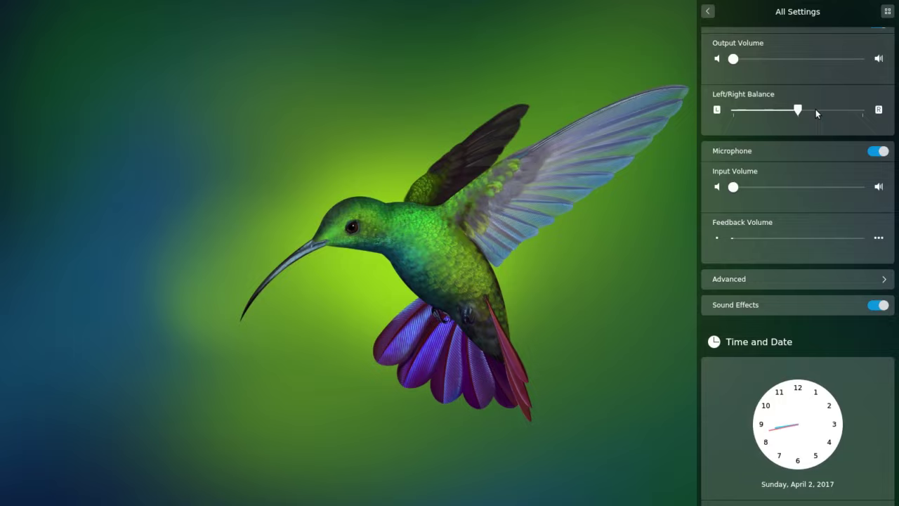
left_click(448, 70)
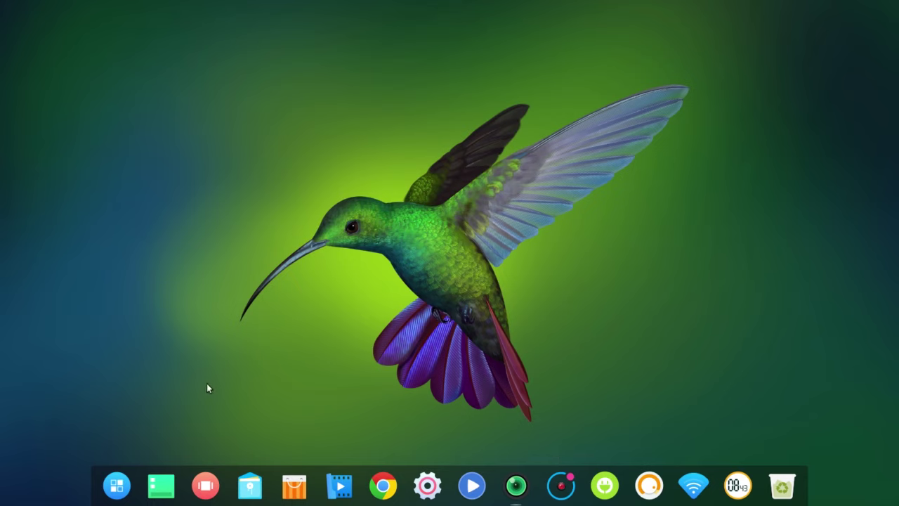
Open the desktop's Corner Settings, view the actions available for the All Windows corner, and leave without changing it.
right_click(373, 133)
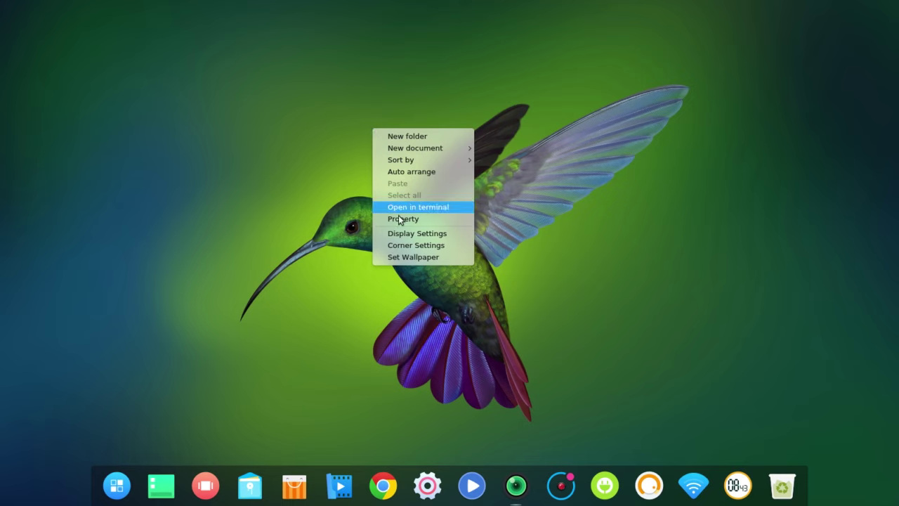
left_click(419, 246)
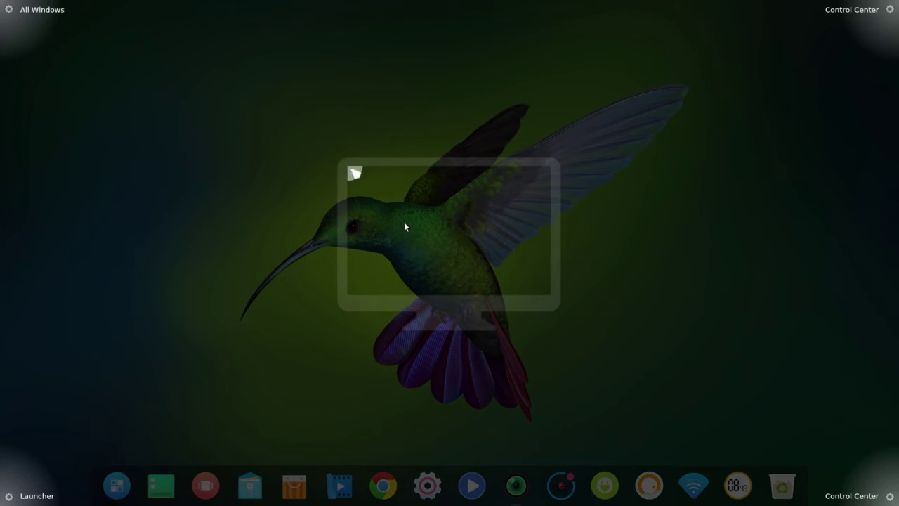
mouse_move(50, 30)
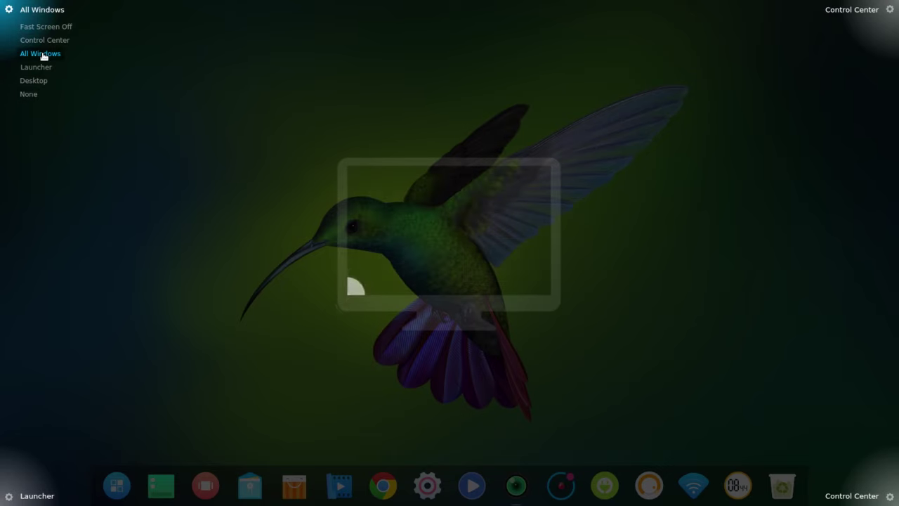
left_click(76, 202)
Reopen the Corner Settings, review the actions offered for the Launcher and Control Center corners, and exit.
right_click(245, 224)
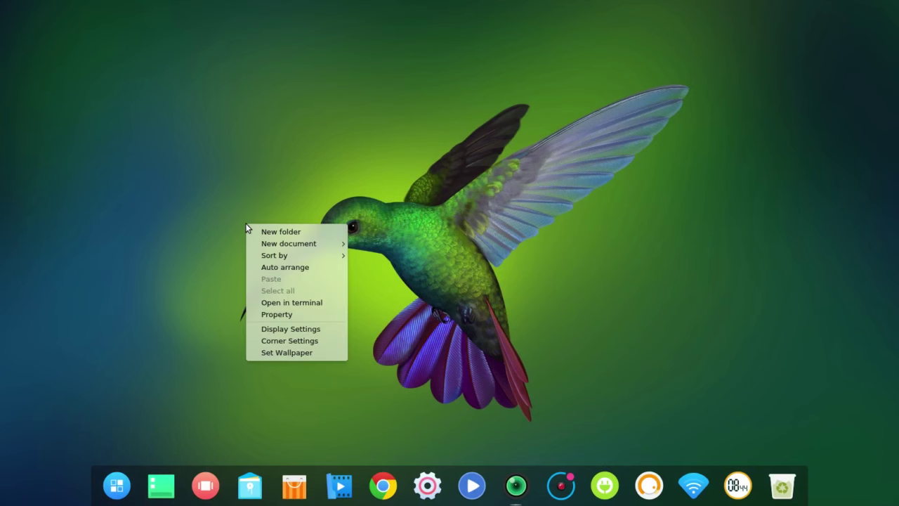
left_click(285, 343)
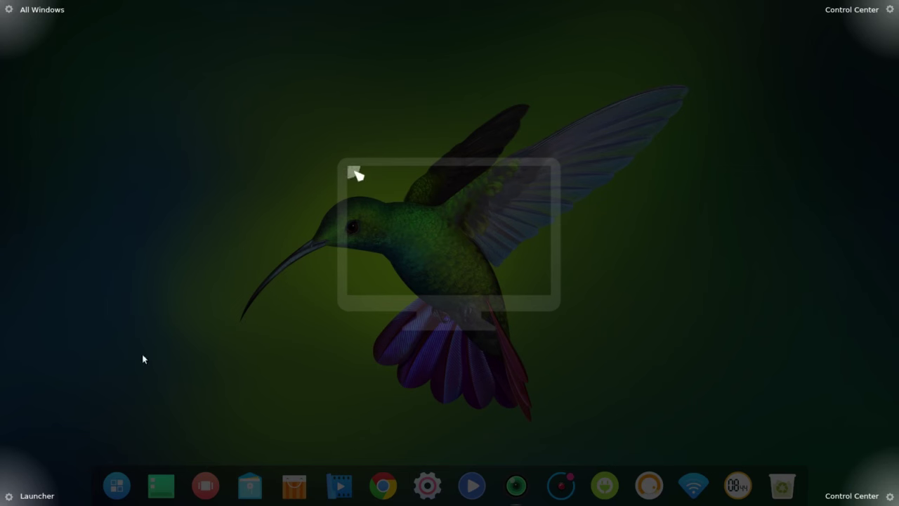
mouse_move(16, 494)
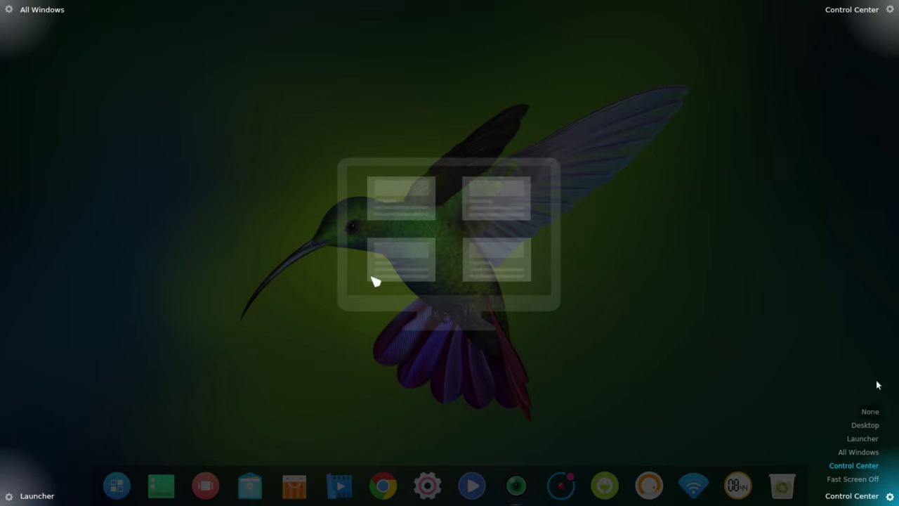
mouse_move(885, 11)
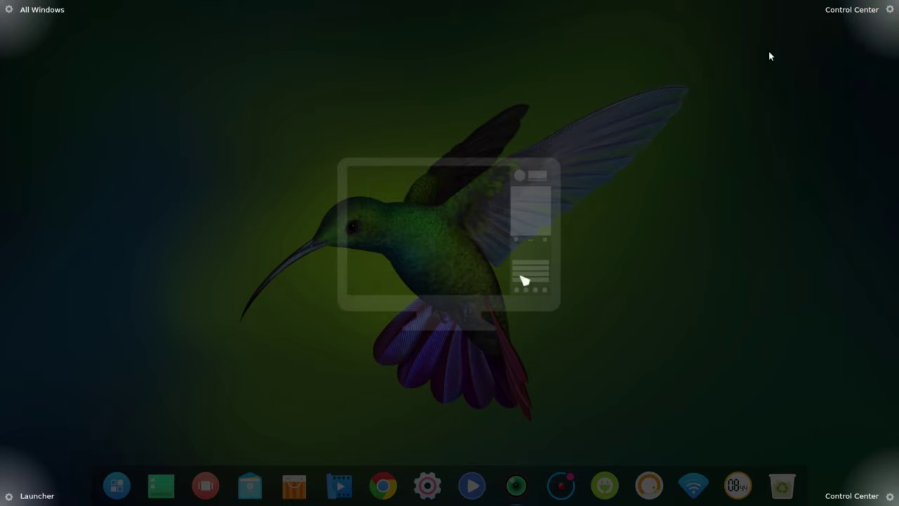
left_click(612, 214)
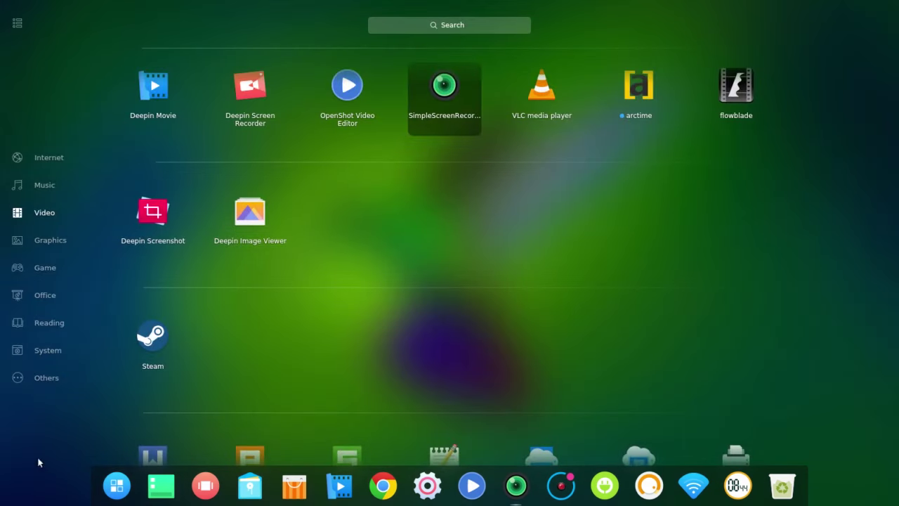
Close the launcher and try each hot corner for All Windows, Control Center and Launcher, dismissing every view it opens.
left_click(72, 423)
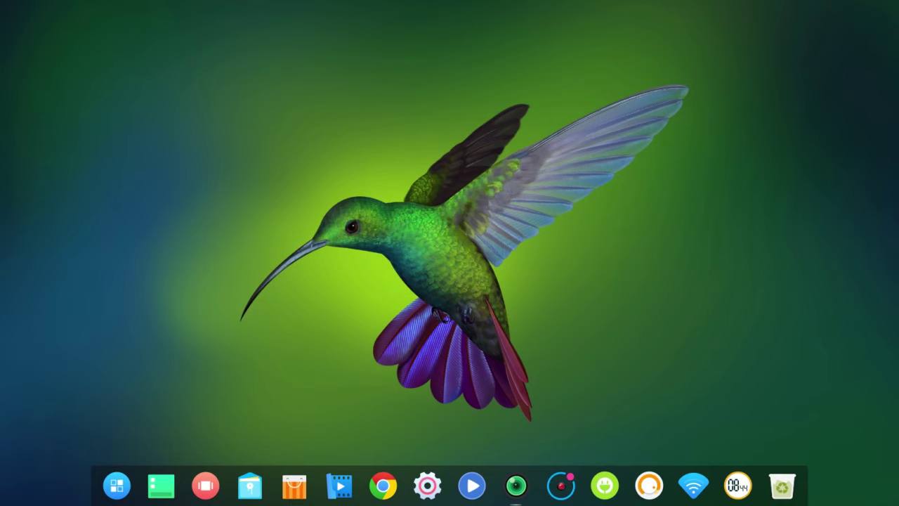
mouse_move(1, 2)
left_click(622, 63)
mouse_move(897, 505)
left_click(555, 223)
left_click(898, 1)
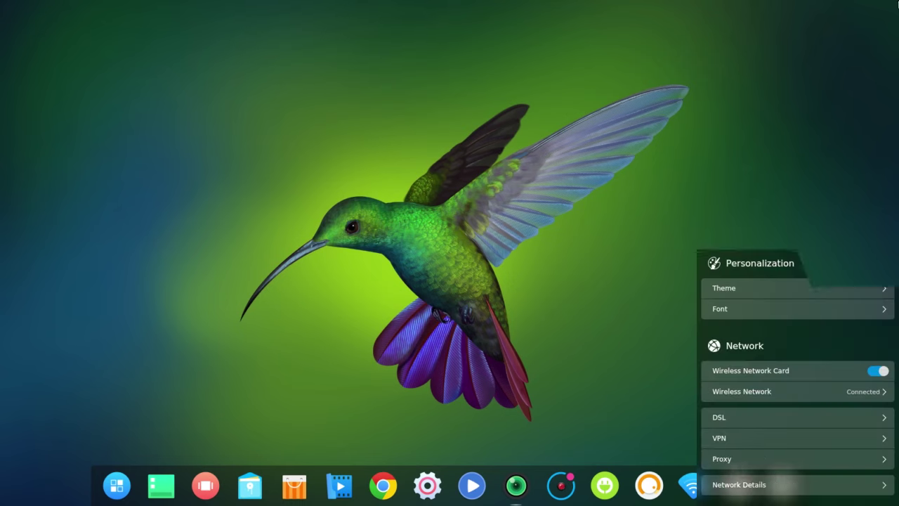
left_click(522, 117)
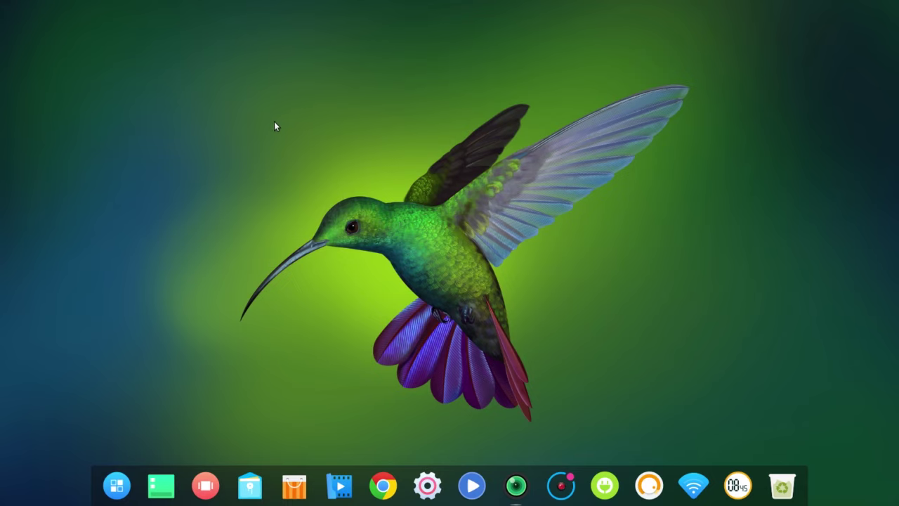
mouse_move(1, 503)
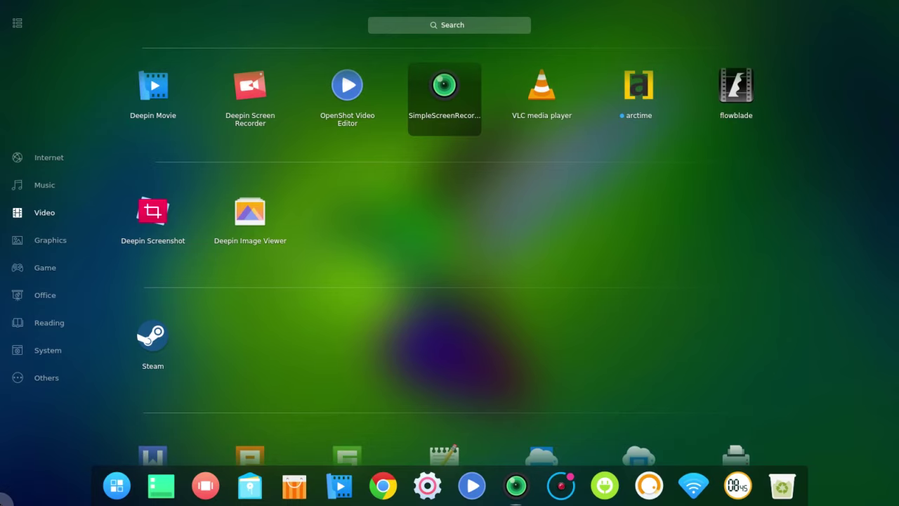
left_click(63, 441)
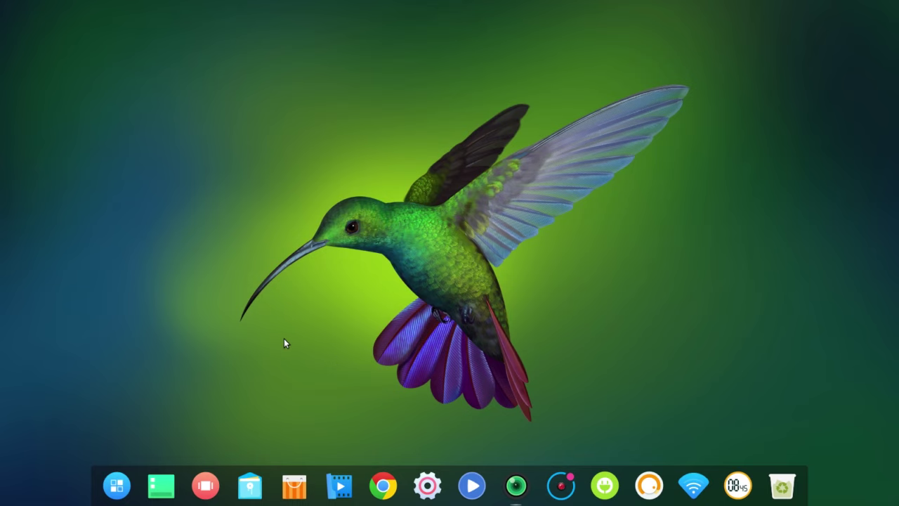
Browse the application categories in the launcher and start Deepin Music from the Music category.
left_click(118, 486)
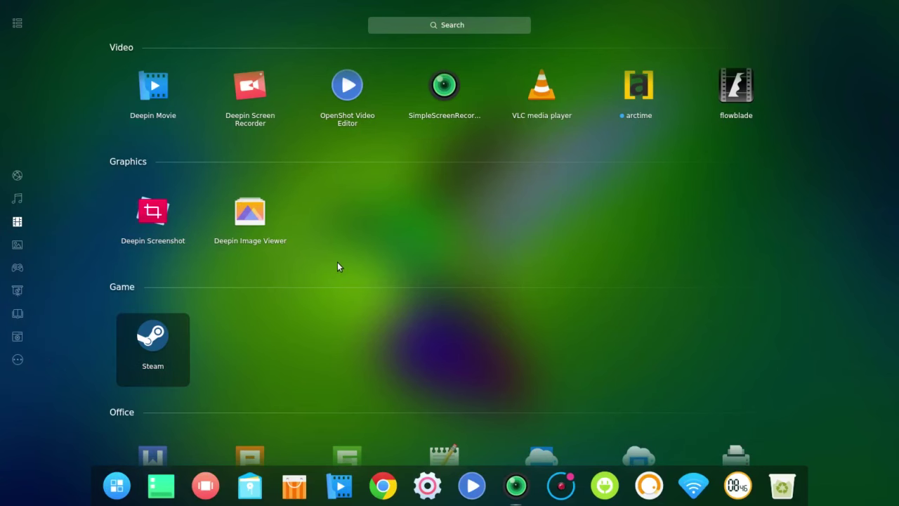
scroll(335, 224, "up", 3)
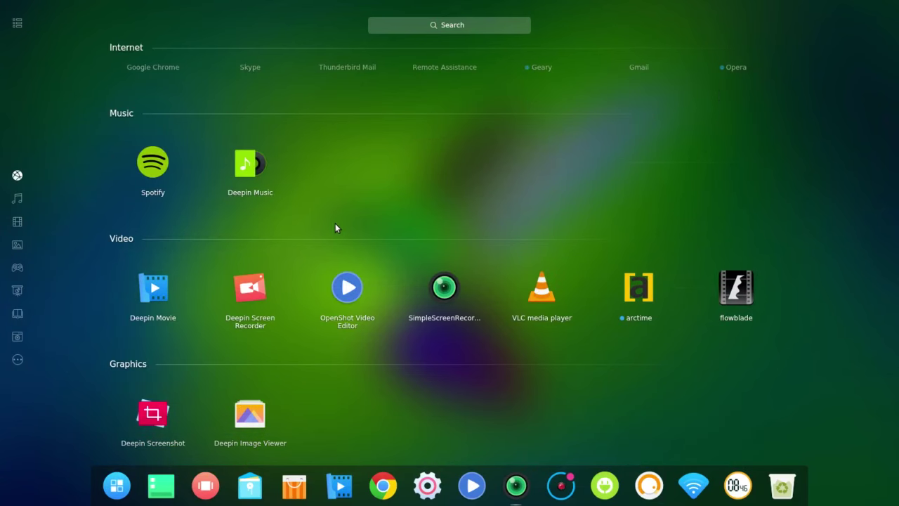
scroll(335, 224, "down", 2)
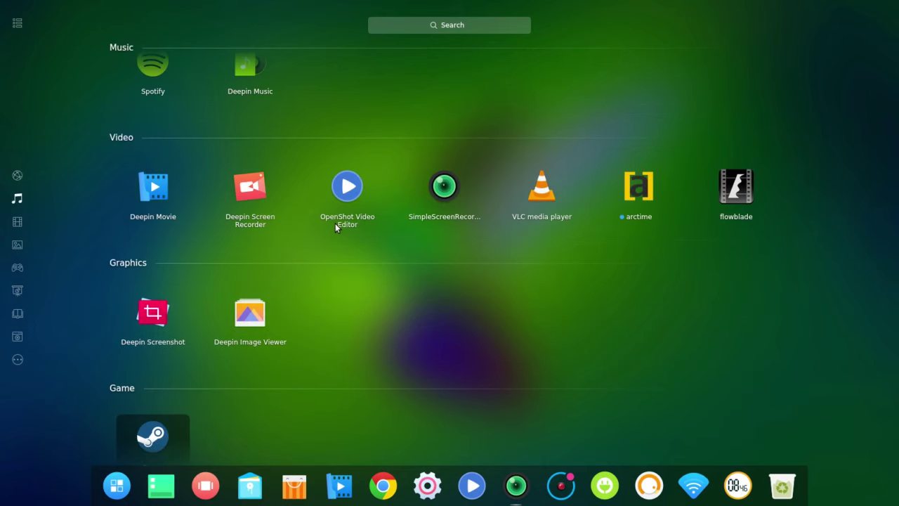
scroll(335, 223, "up", 1)
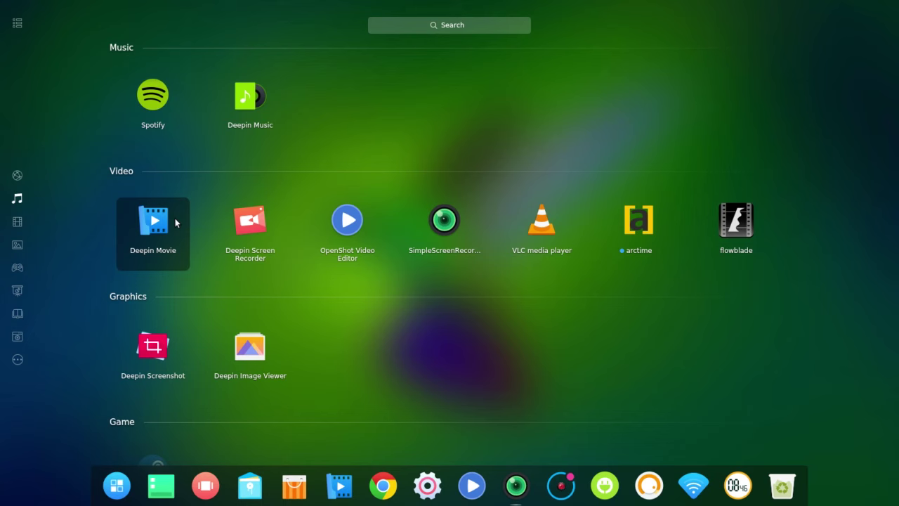
scroll(350, 137, "up", 3)
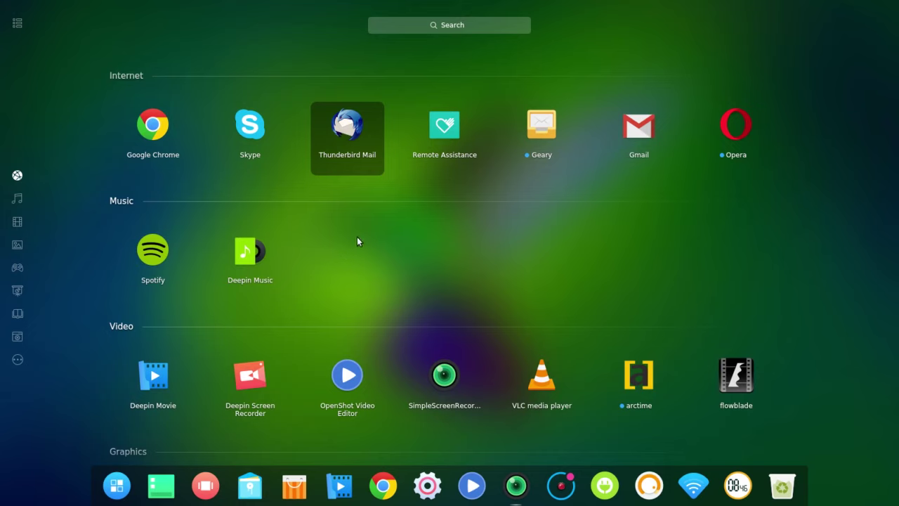
left_click(251, 257)
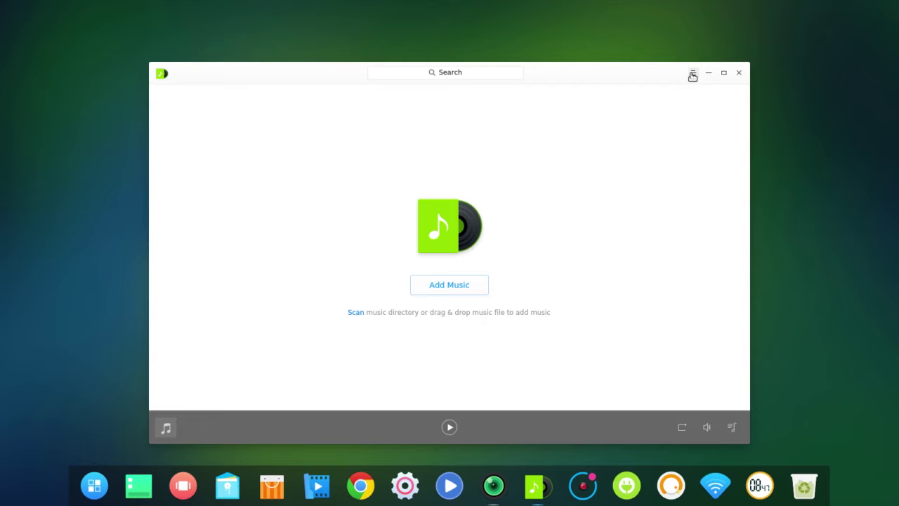
Open the main menu of Deepin Music.
left_click(693, 73)
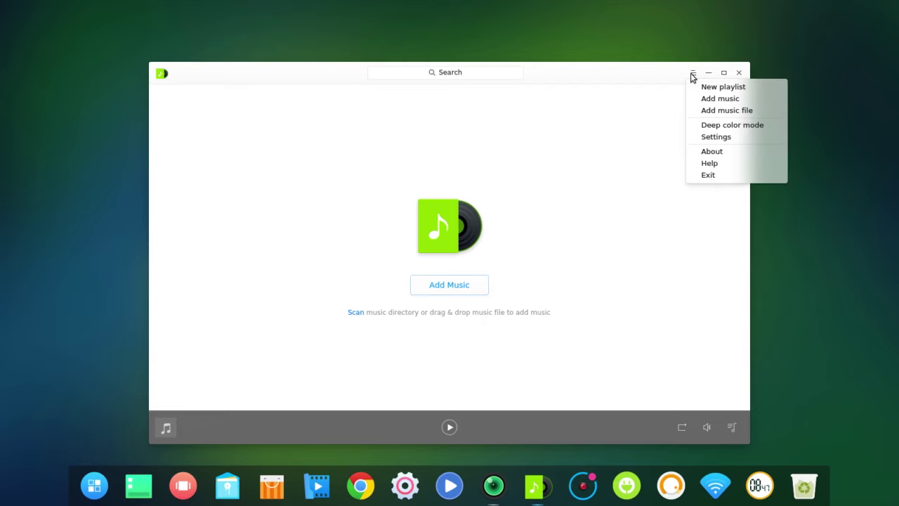